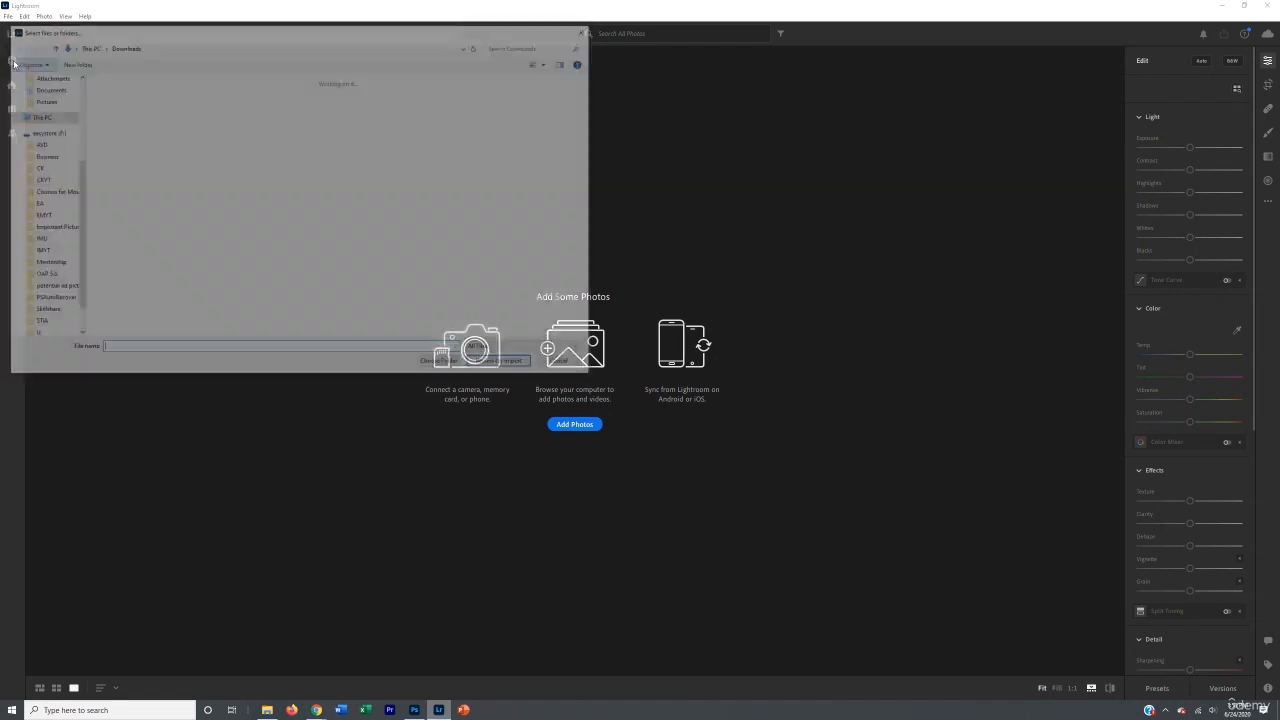
Step: Import the river landscape photo from the Downloads folder into the library
double_click(175, 107)
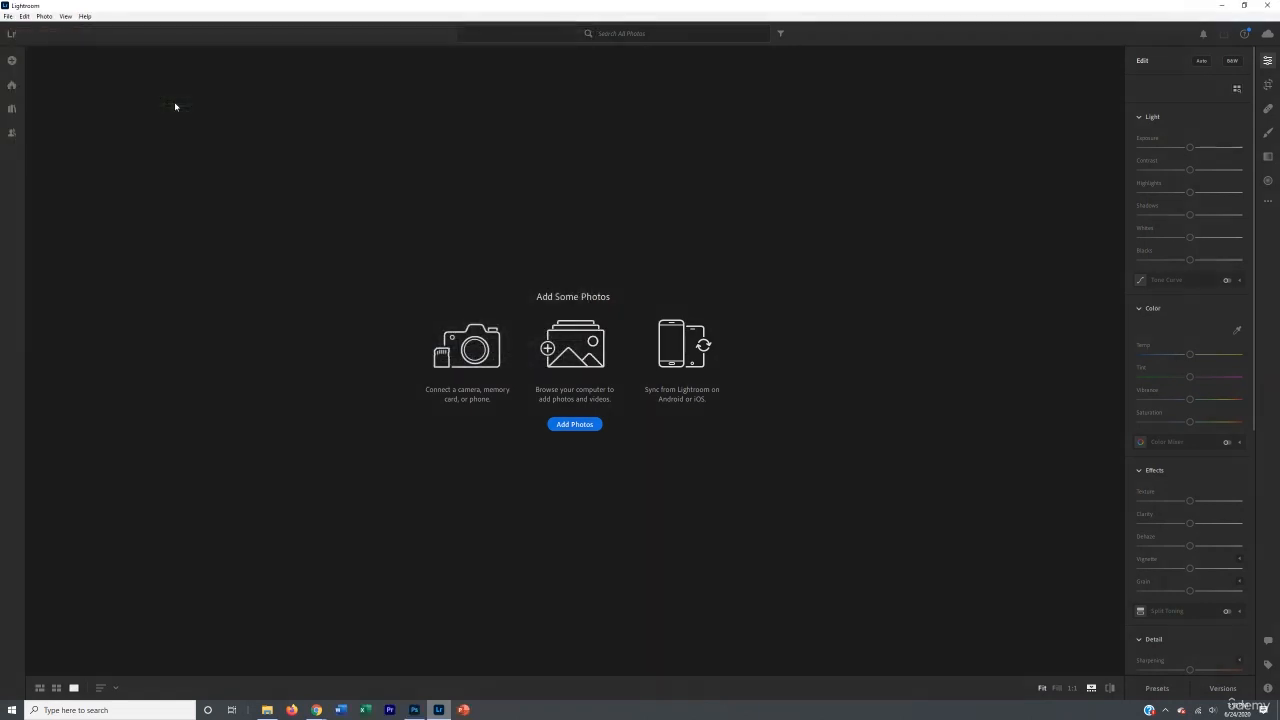
click(1244, 23)
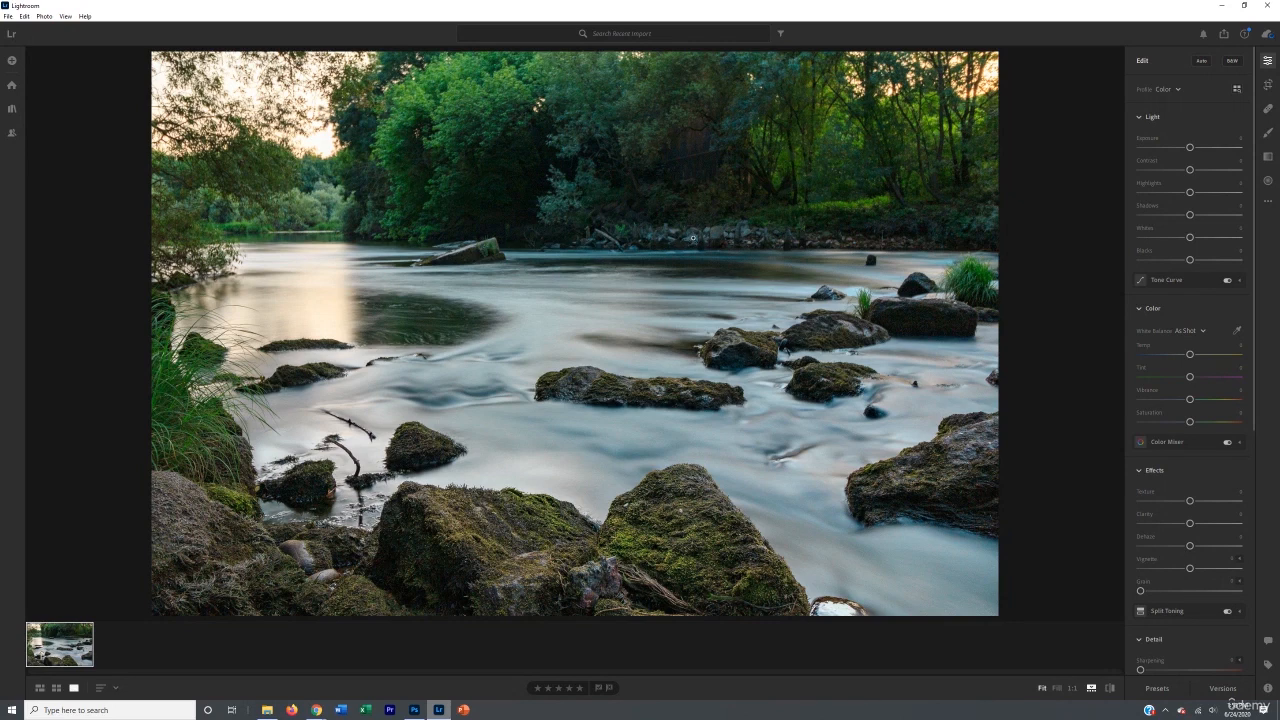
Step: Open Crop & Rotate and set the crop aspect ratio to 16 x 9
click(1268, 85)
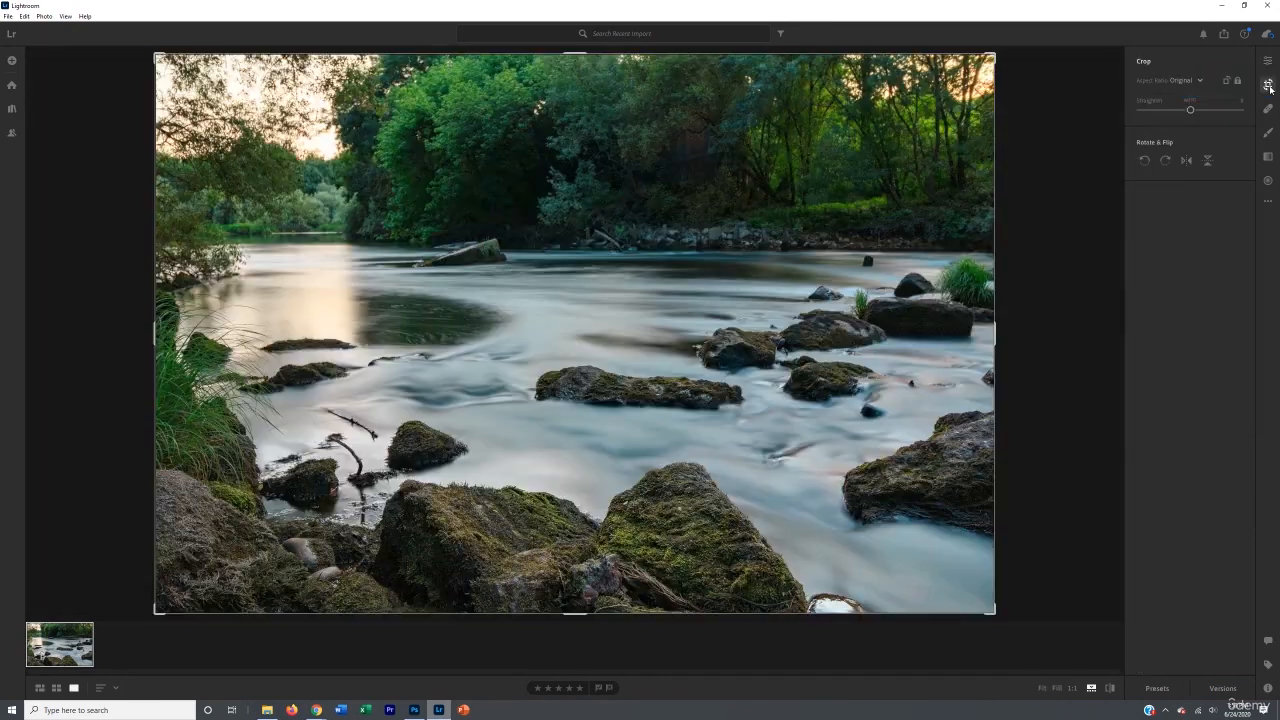
click(1190, 81)
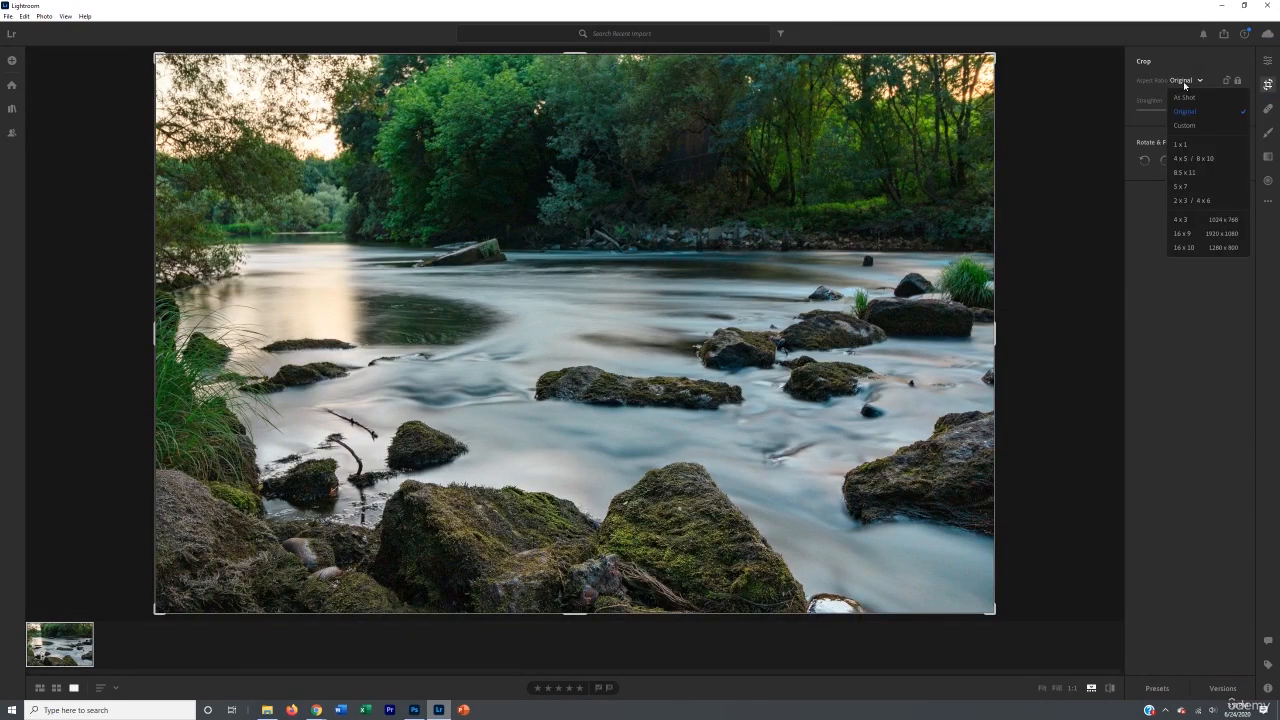
click(1186, 233)
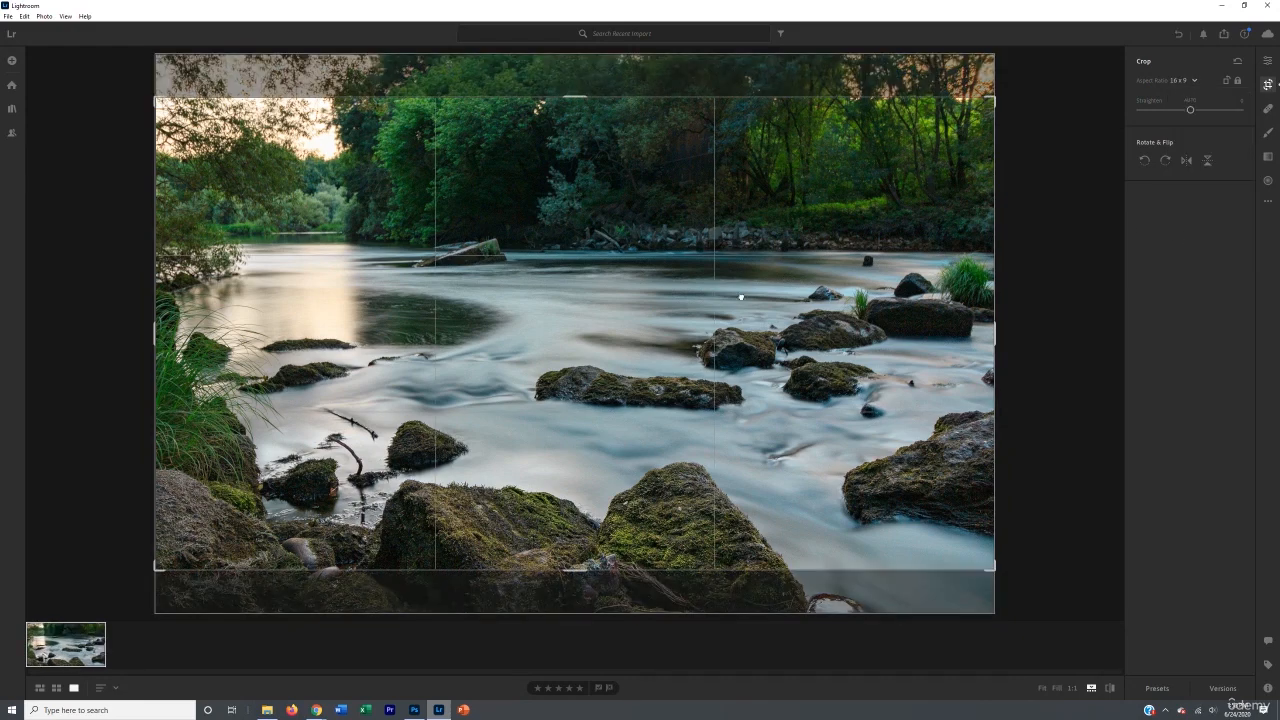
Step: Reposition the 16 x 9 crop frame vertically over the river scene and apply the crop
mouse_move(741, 296)
mouse_down()
mouse_move(741, 253)
mouse_move(746, 321)
mouse_move(744, 298)
mouse_up()
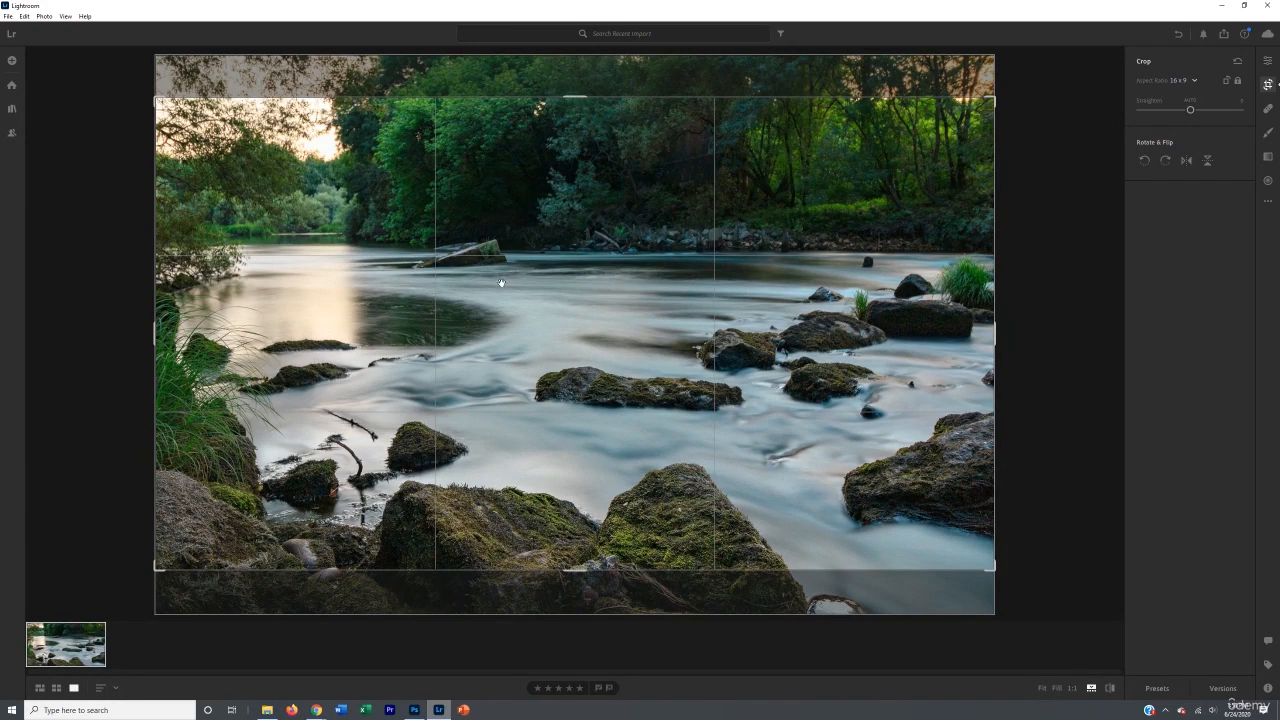
drag(515, 298, 509, 240)
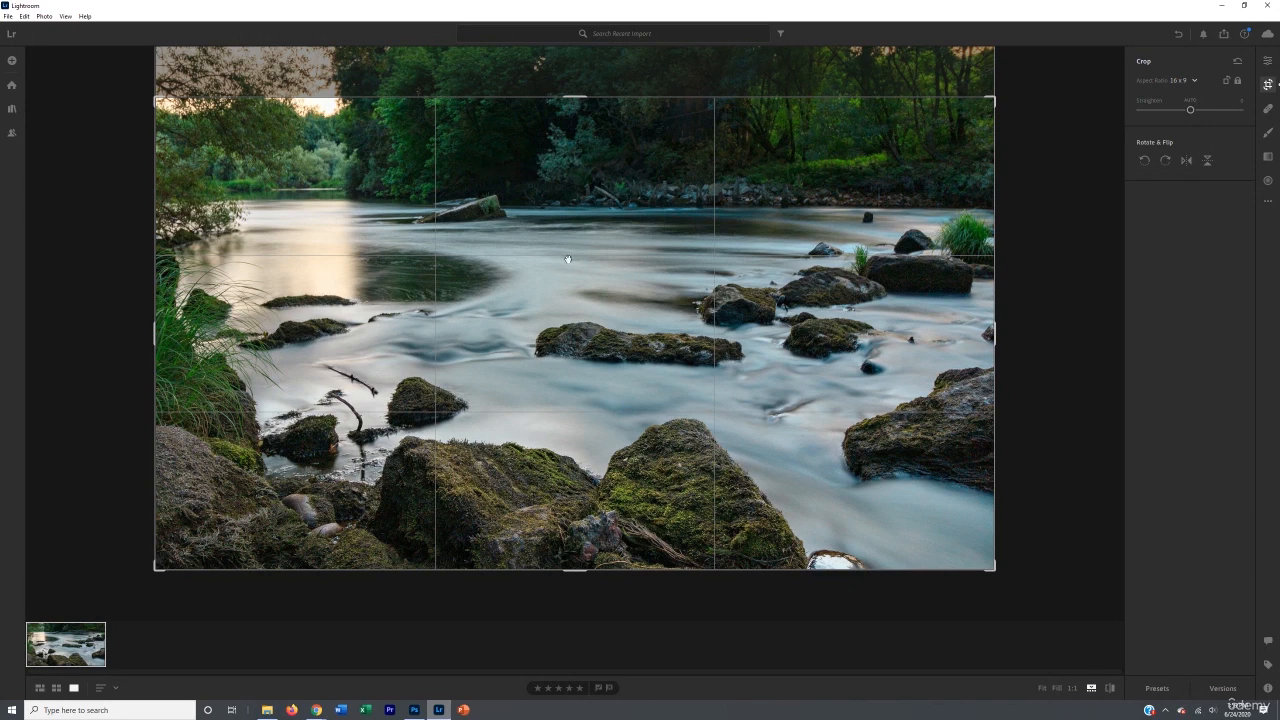
drag(514, 379, 489, 674)
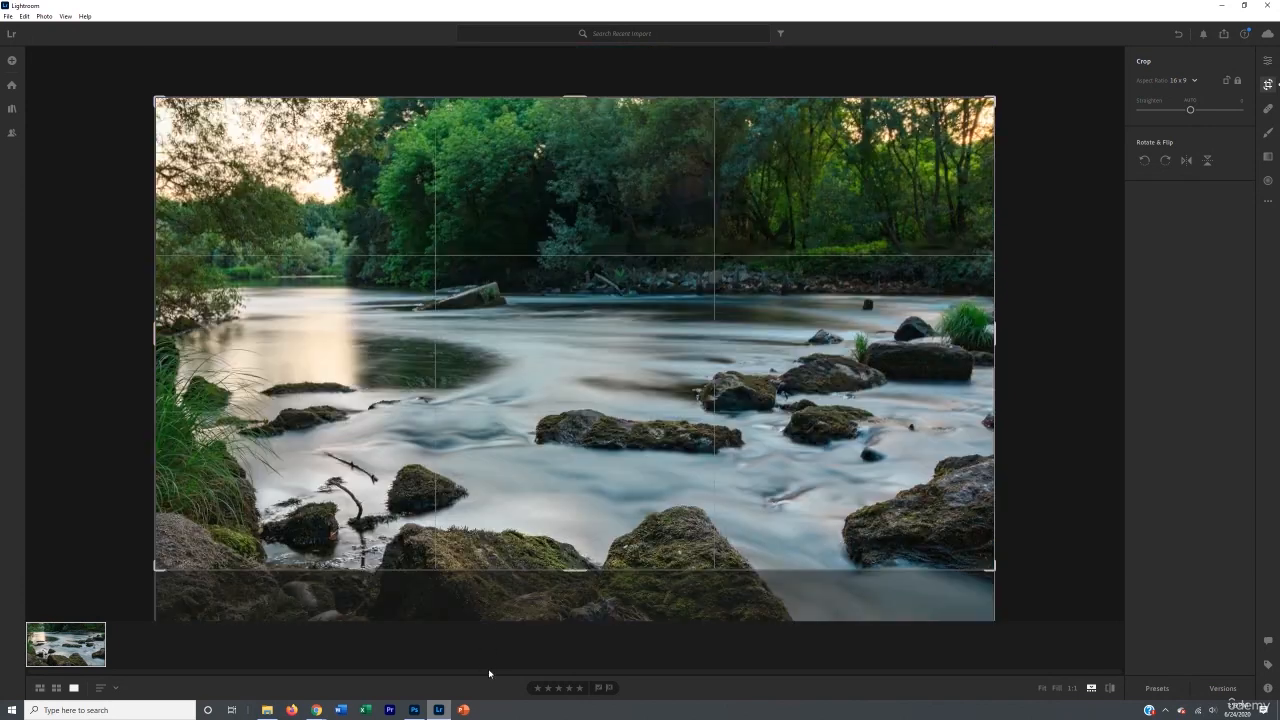
drag(525, 533, 520, 460)
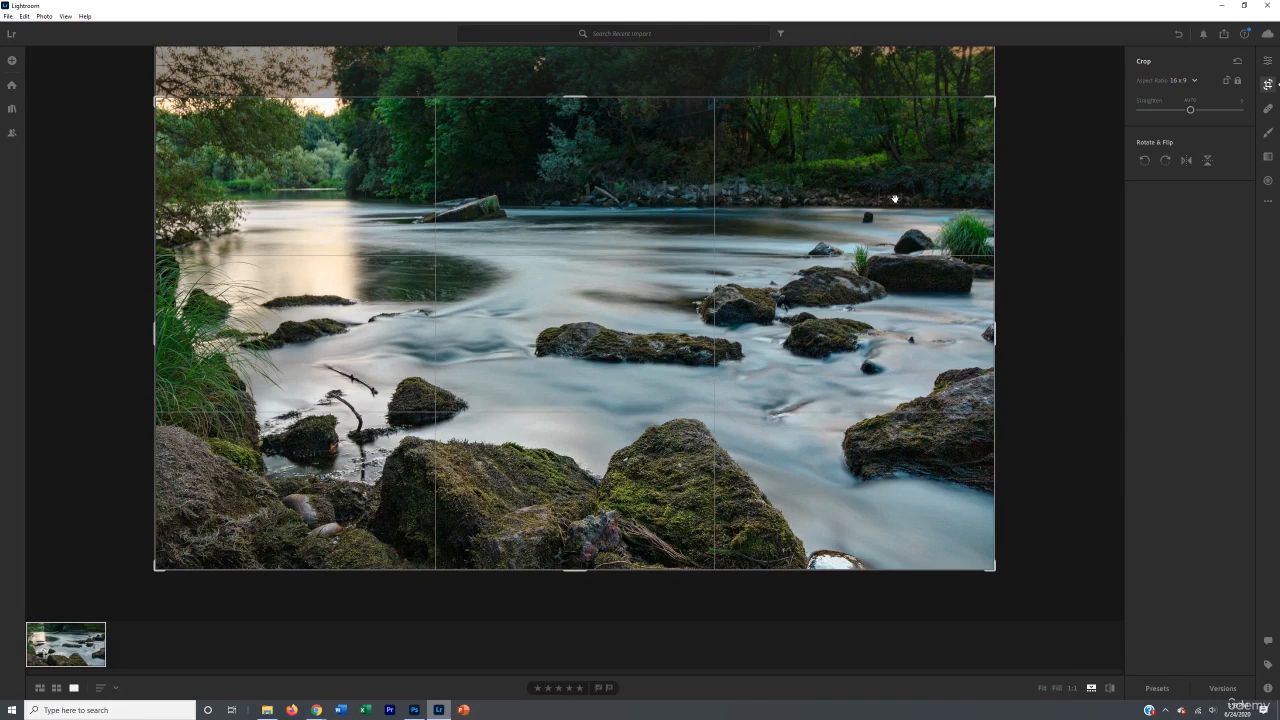
key(Return)
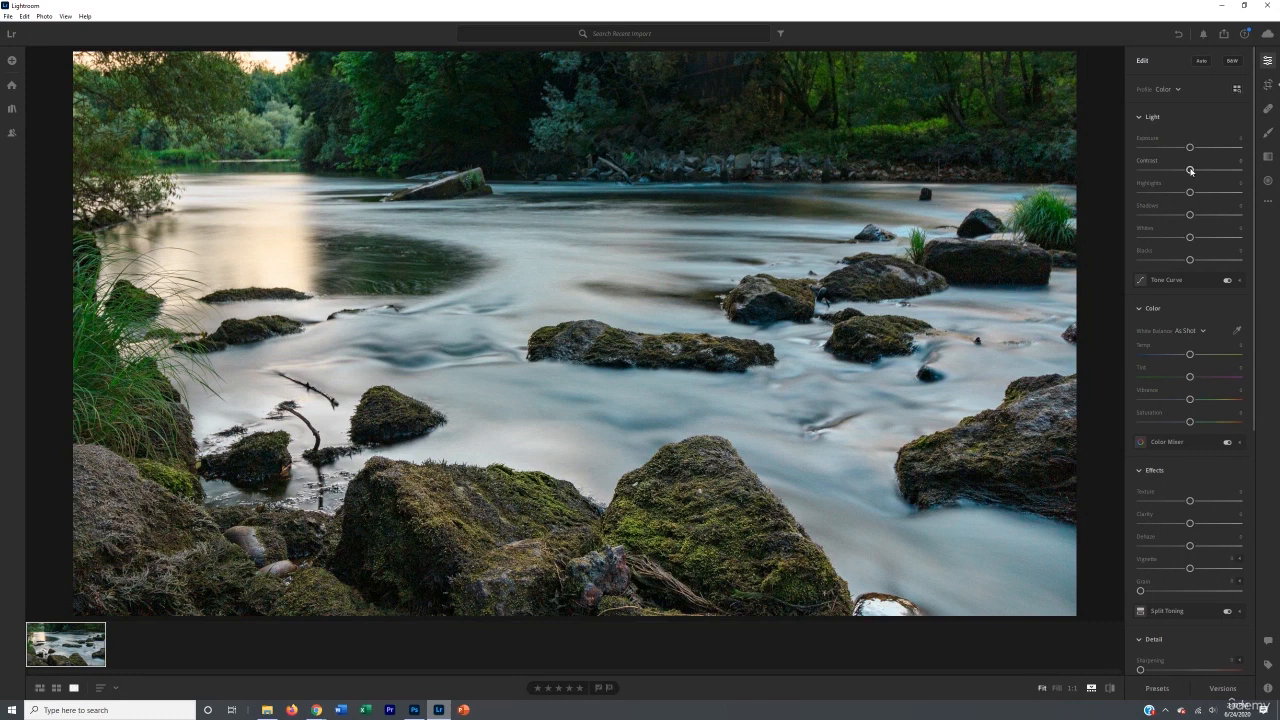
Step: Raise Contrast to about +48 and reset Highlights, Shadows and Whites to 0
drag(1190, 170, 1215, 171)
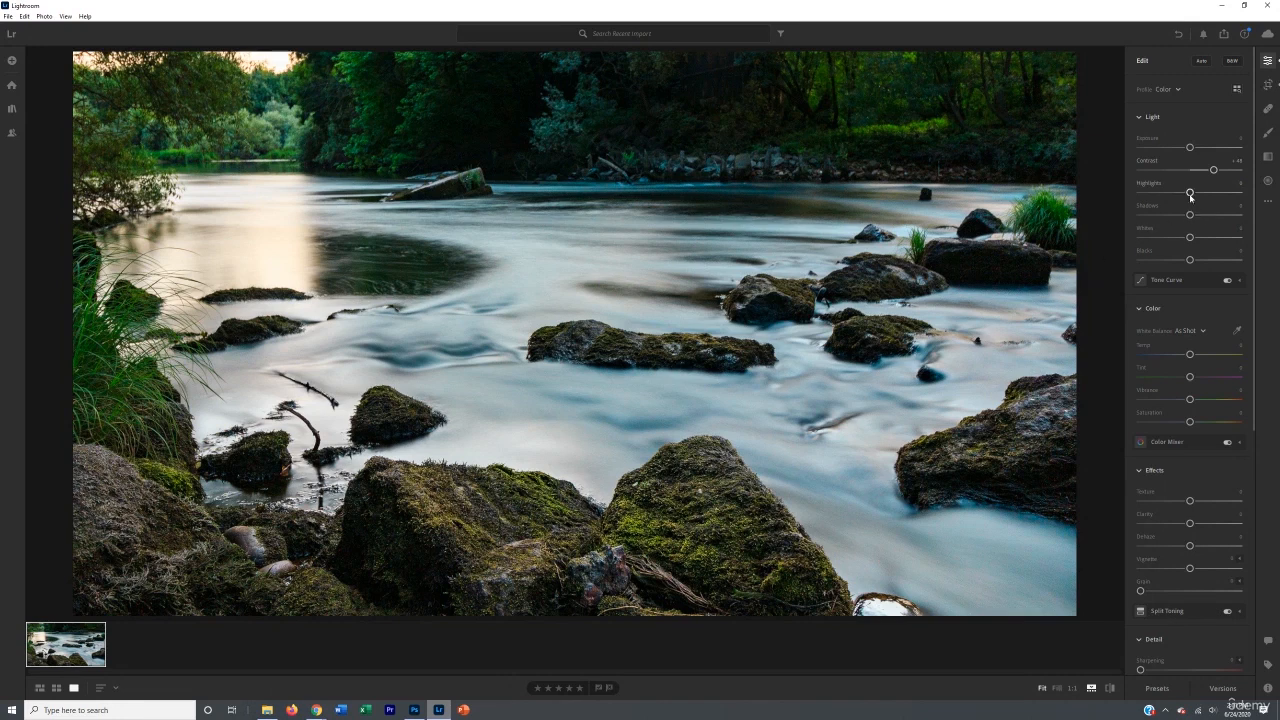
drag(1190, 192, 1193, 193)
click(1239, 184)
text(0)
drag(1191, 216, 1188, 216)
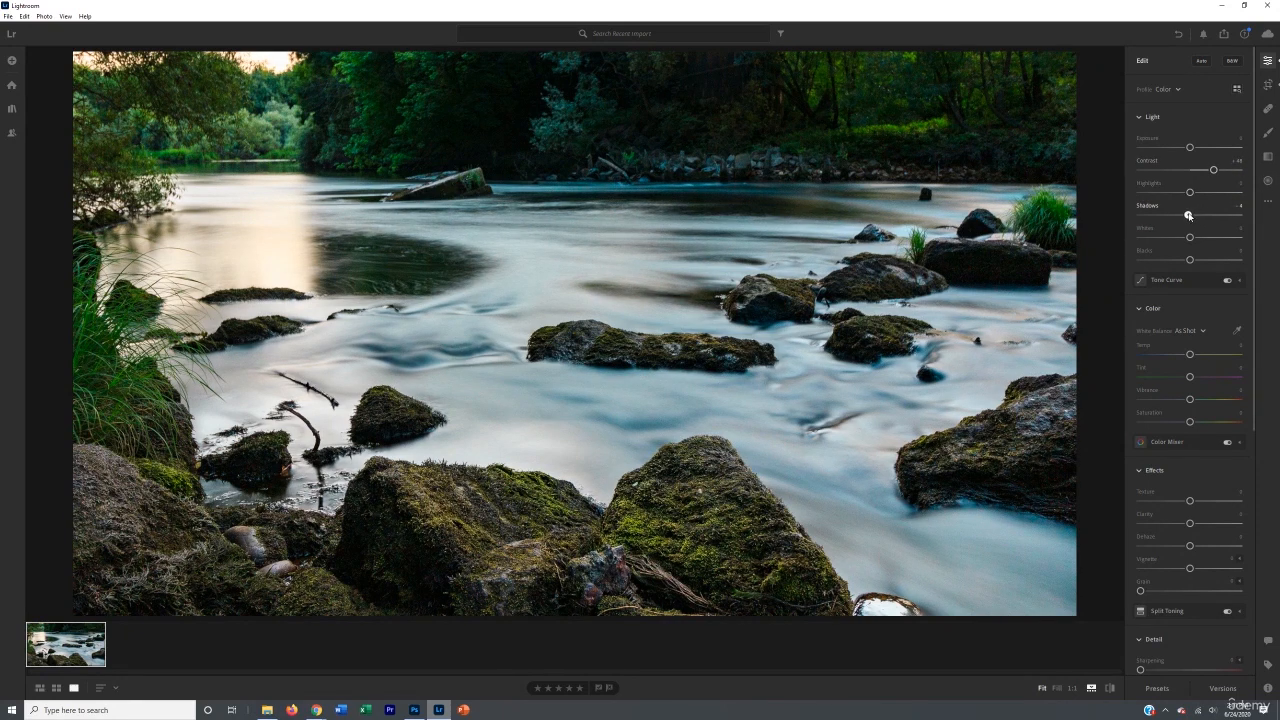
click(1238, 206)
text(0)
key(Return)
drag(1189, 215, 1215, 237)
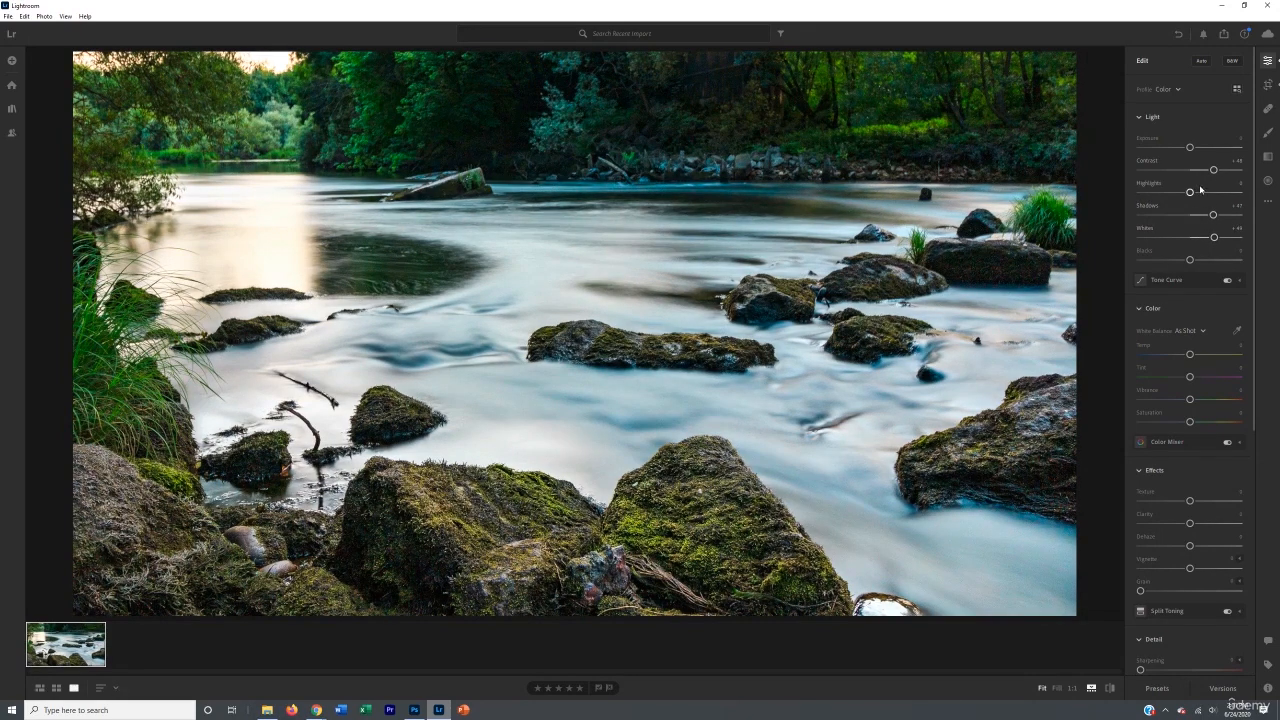
click(1240, 205)
text(0)
key(Return)
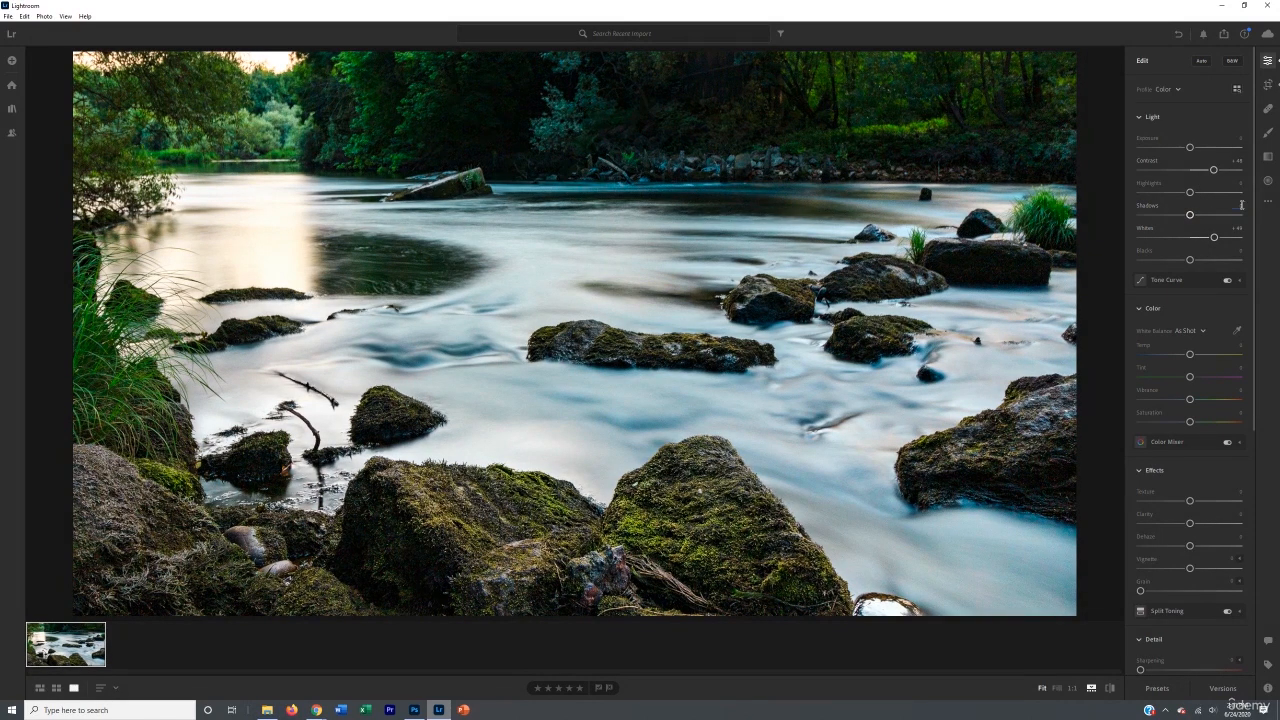
click(1238, 229)
text(0)
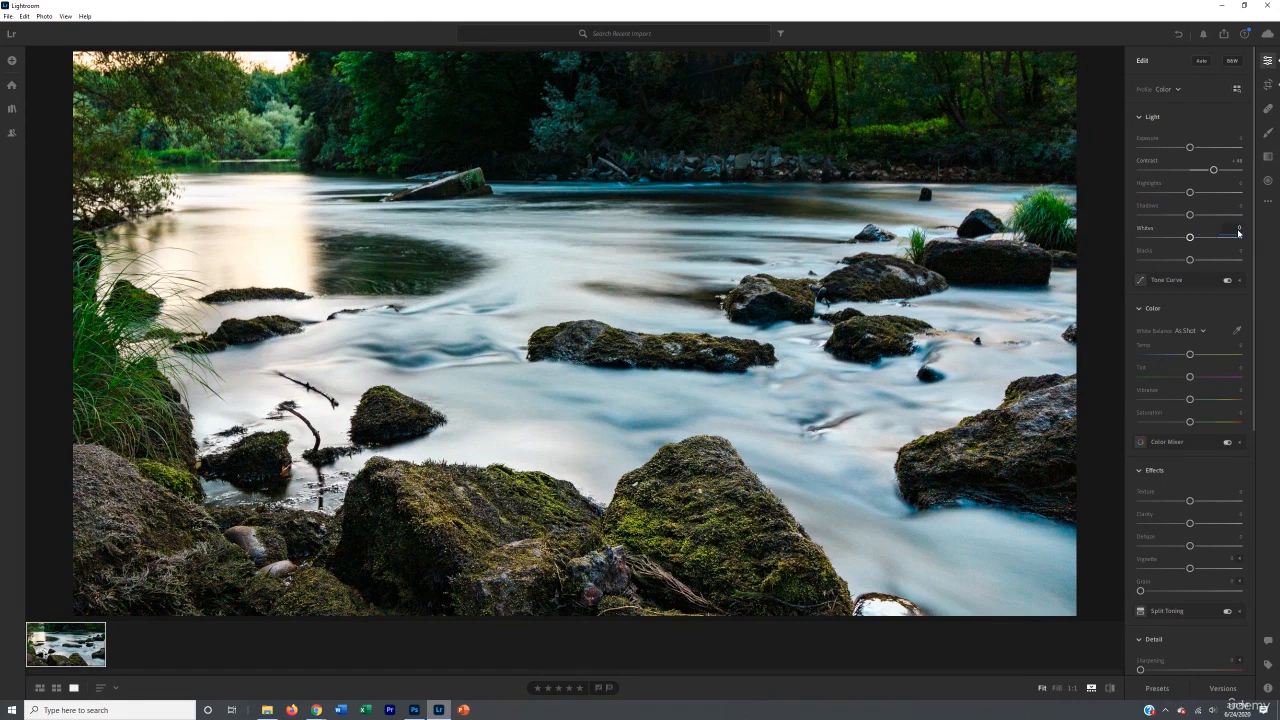
key(Return)
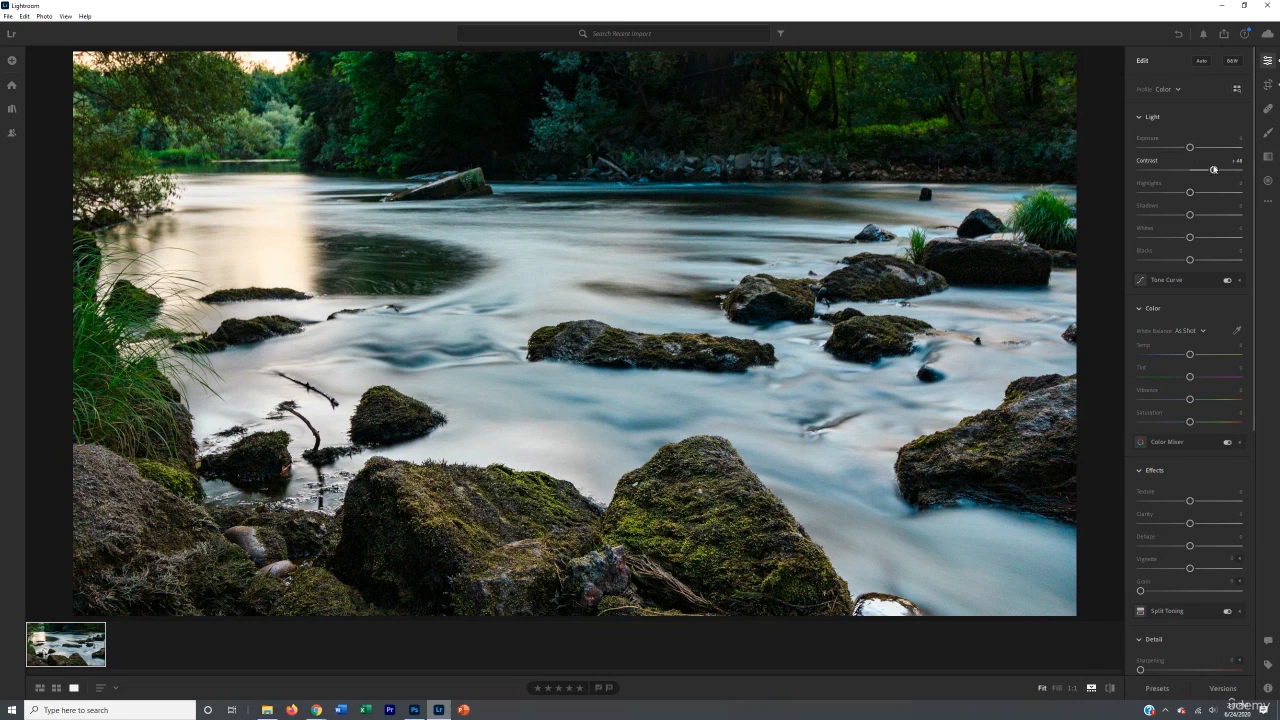
Step: Raise Vibrance to about +47 and Saturation to about +33
drag(1190, 399, 1207, 423)
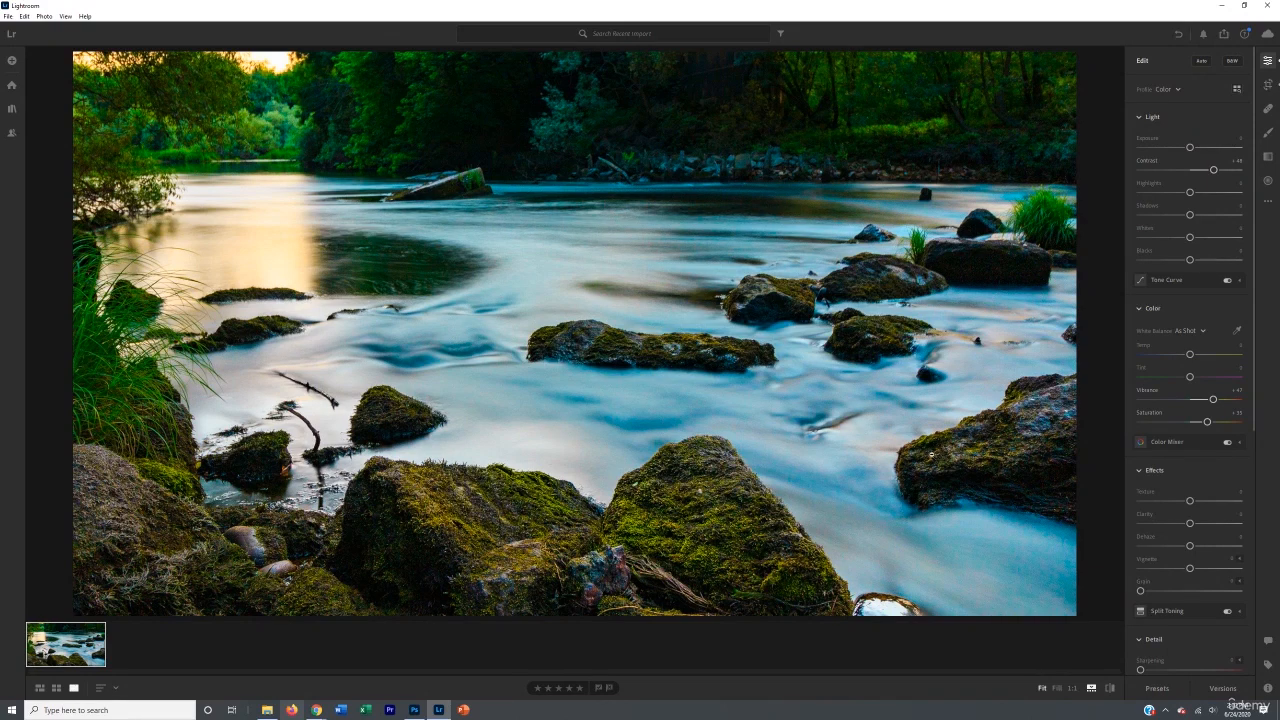
Step: Try raising Clarity and then Texture, undoing each change
drag(1189, 523, 1210, 523)
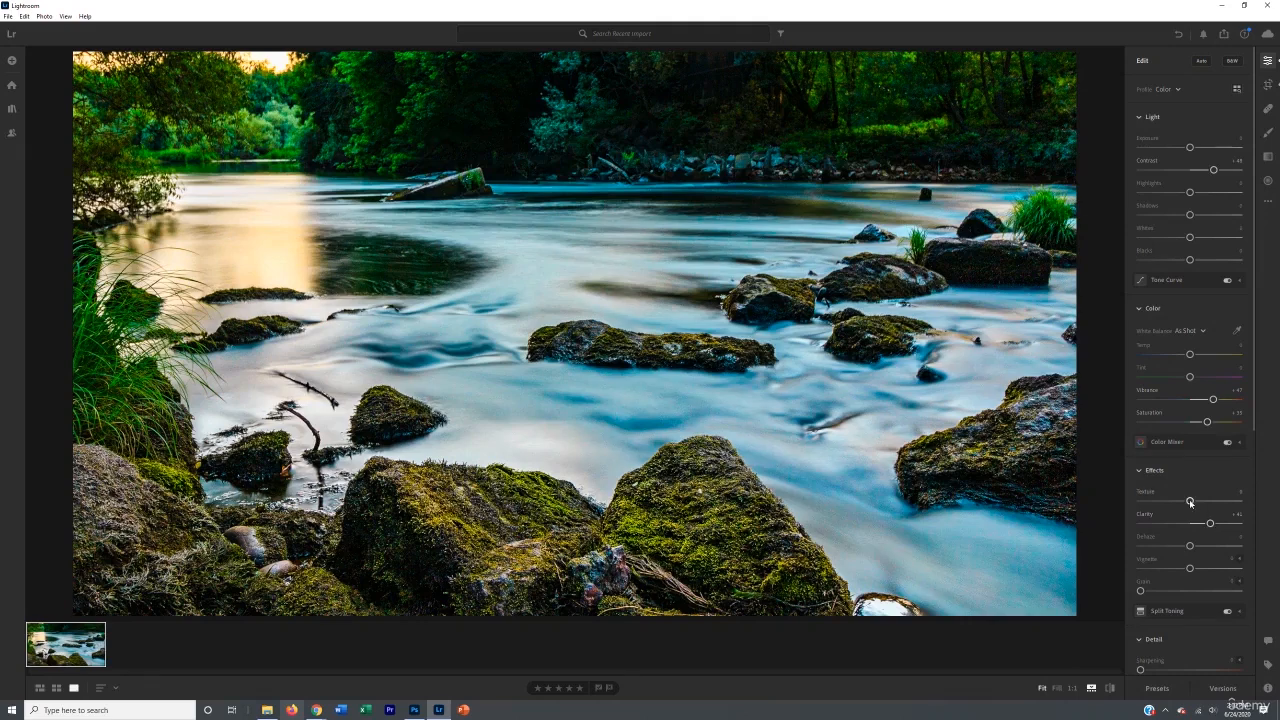
key(ctrl+z)
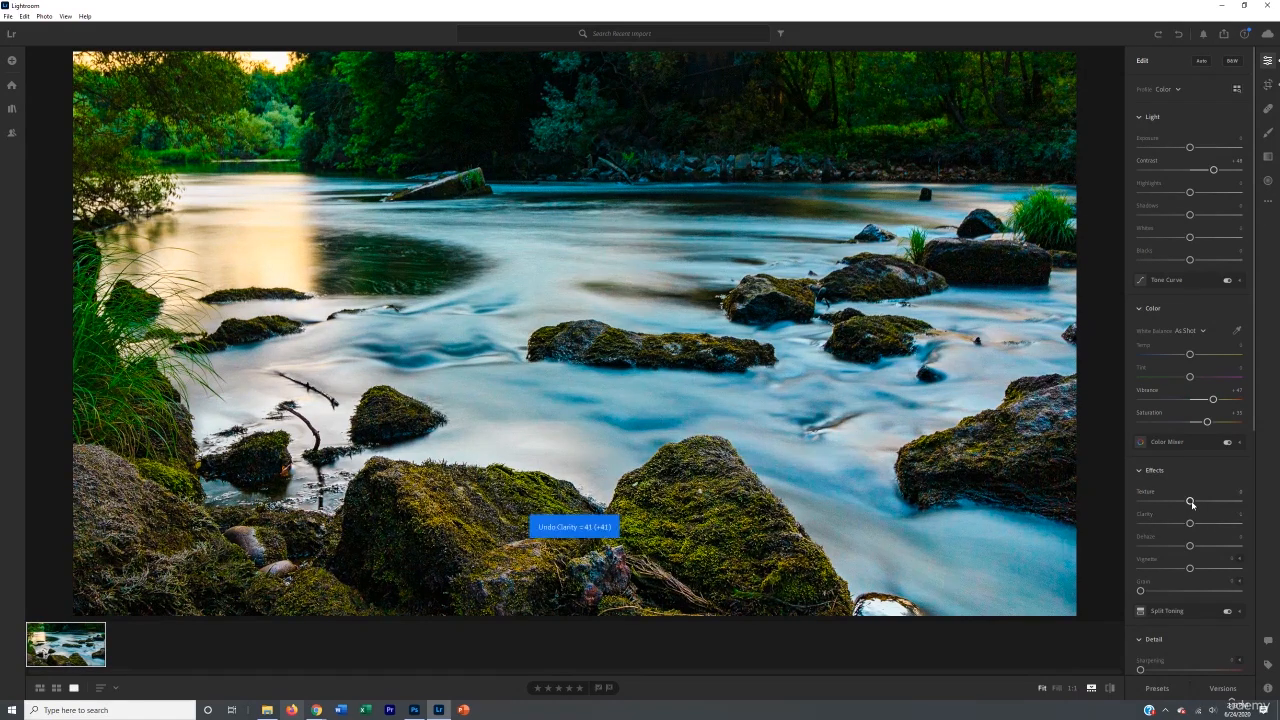
drag(1190, 501, 1213, 501)
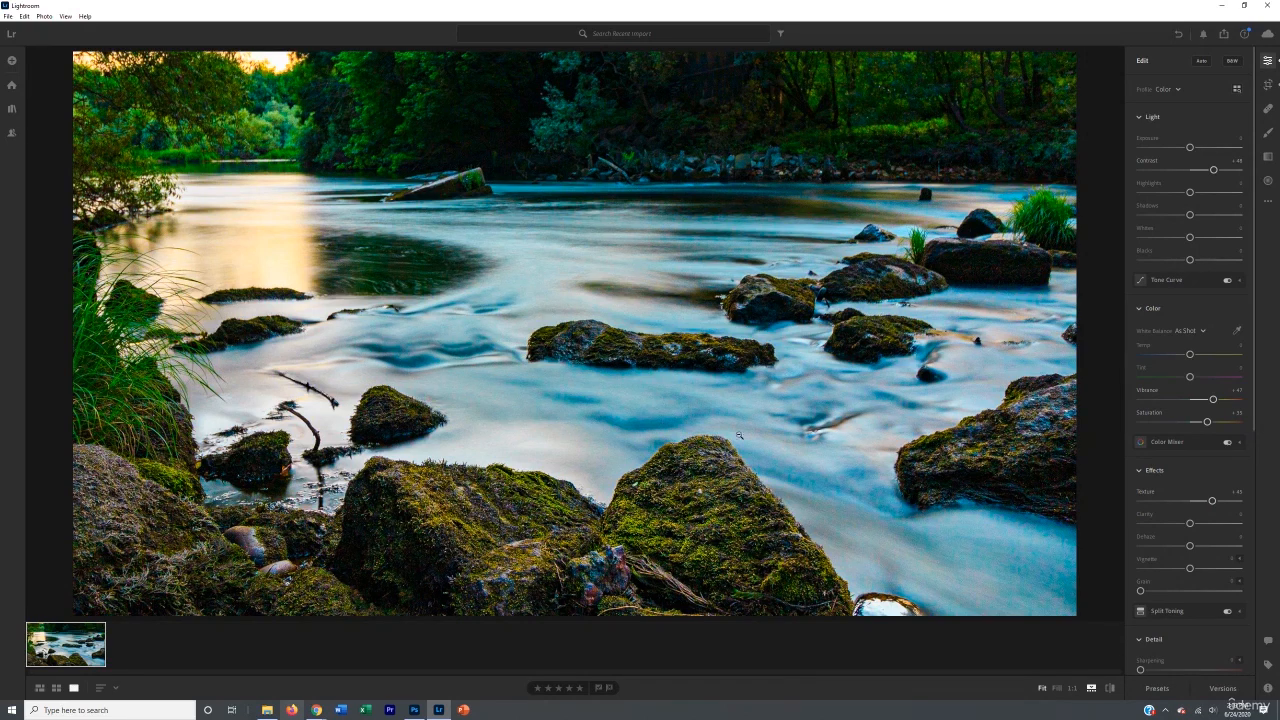
key(ctrl+z)
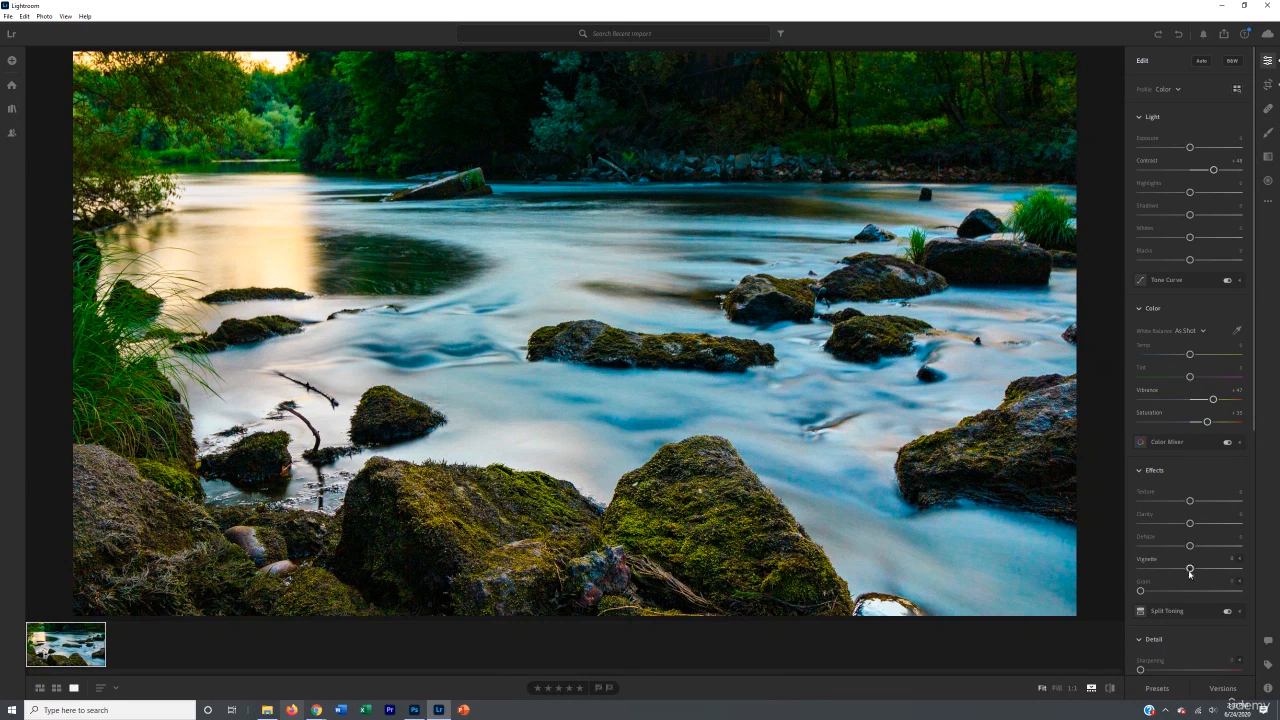
scroll(1145, 597, down, 5)
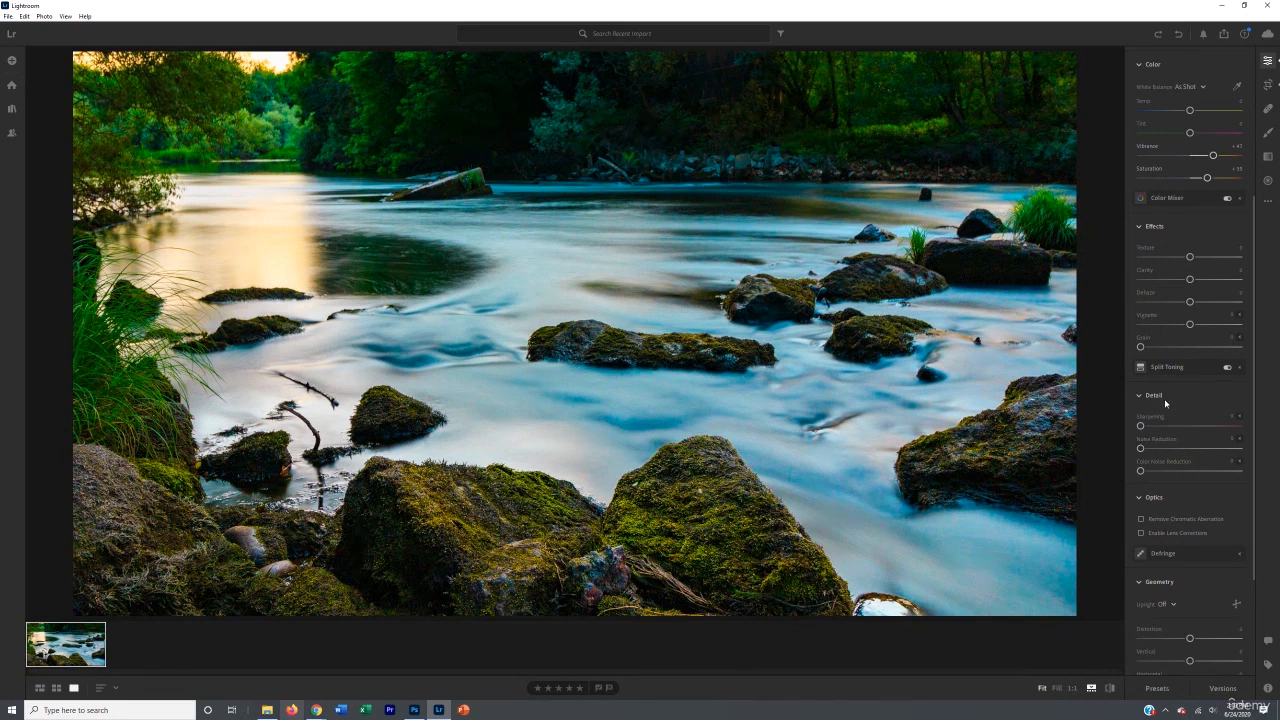
scroll(1171, 417, up, 3)
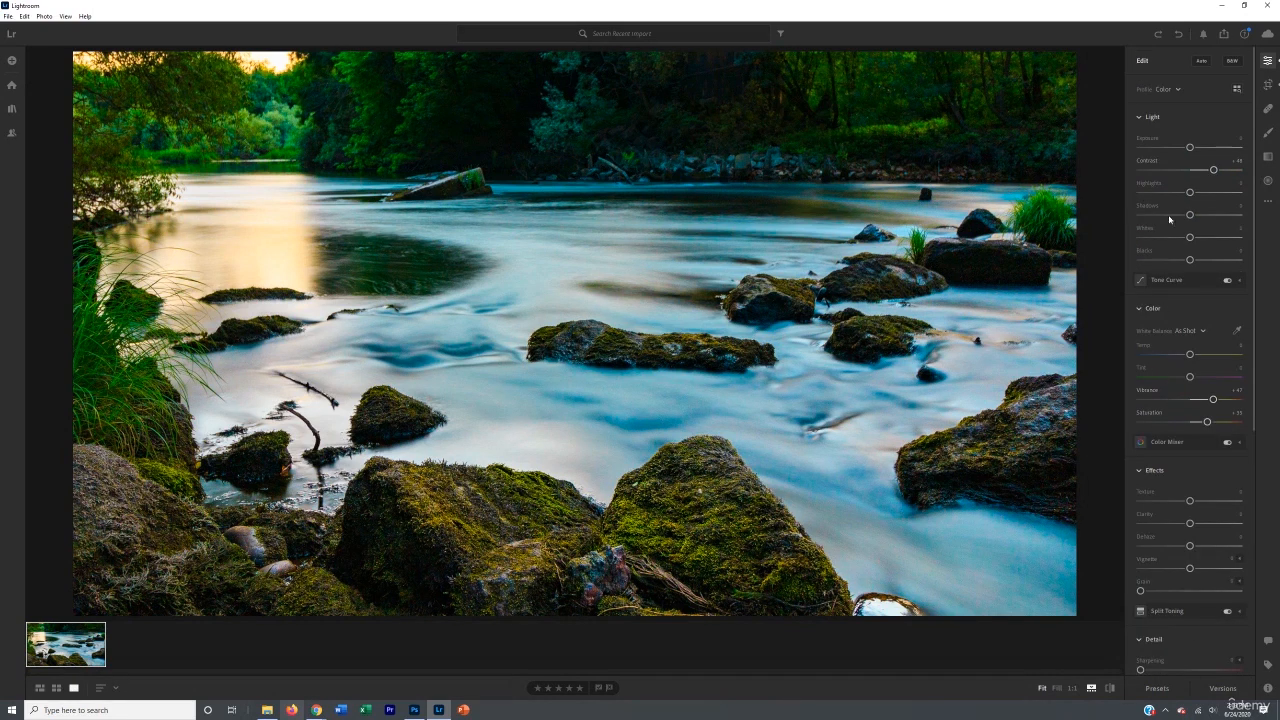